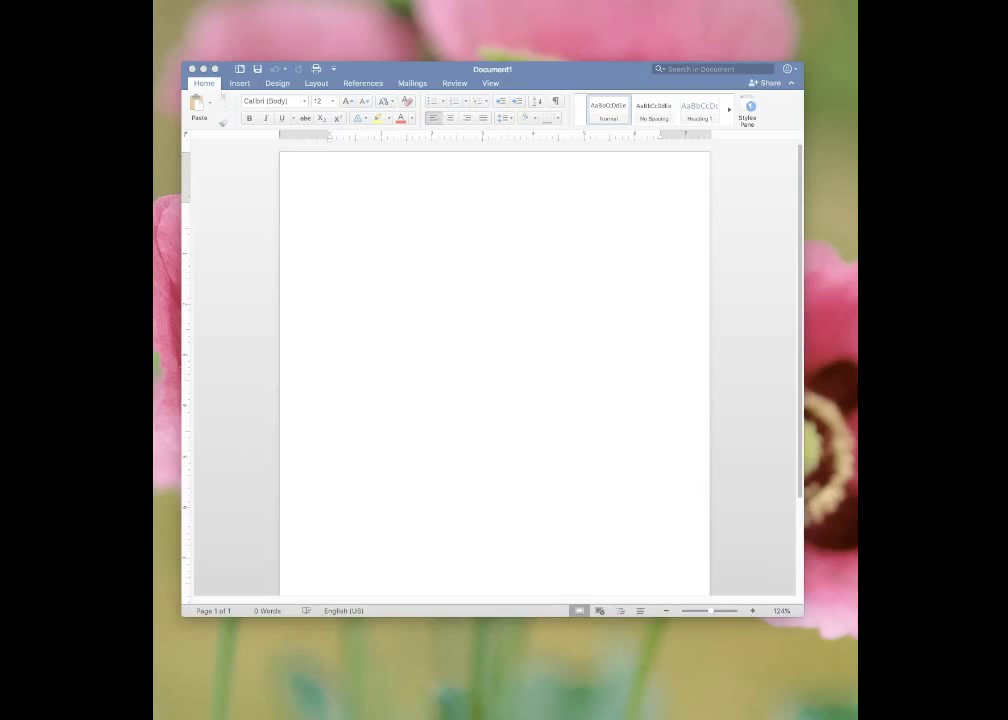
# Step: Save the empty document with Save As under the file name 'MLA Formatting Sample'
pyautogui.click(591, 73)
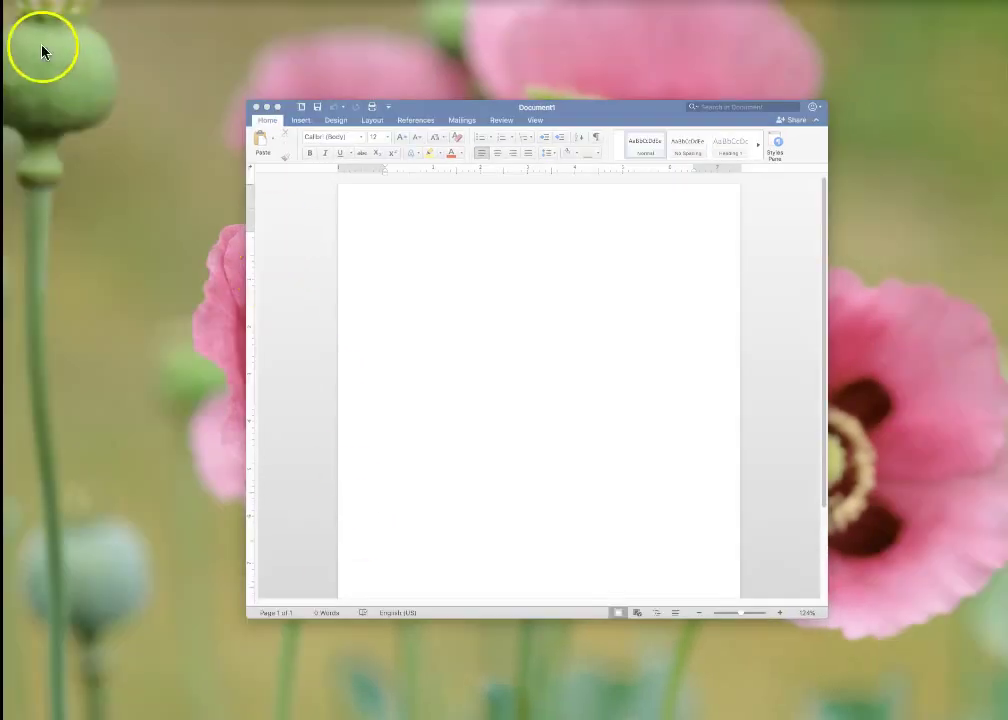
pyautogui.click(452, 288)
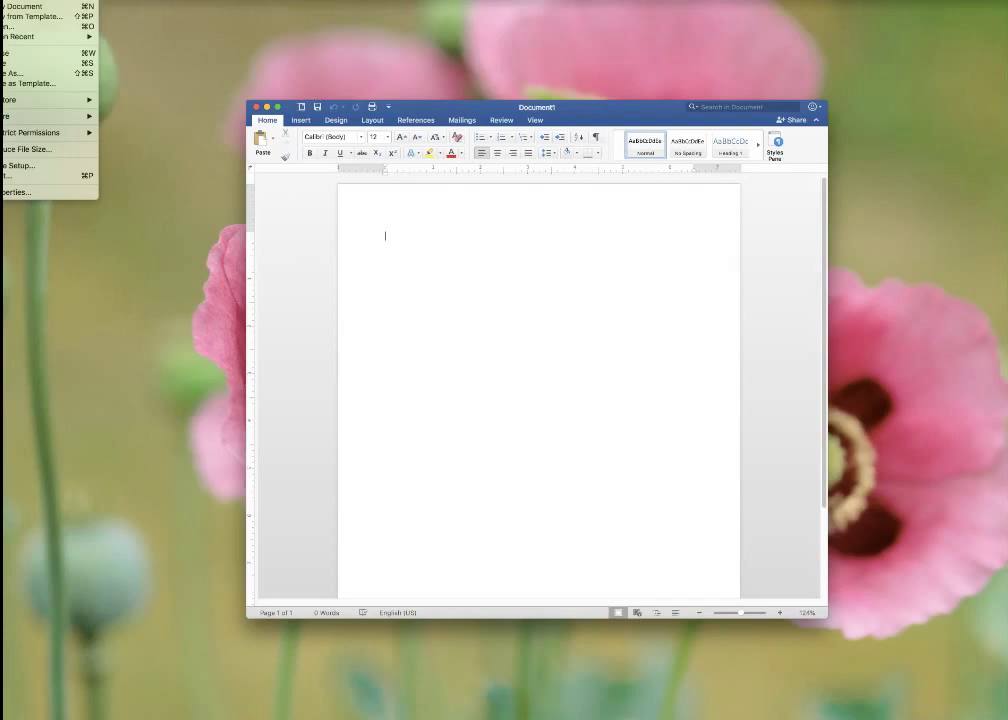
pyautogui.click(11, 74)
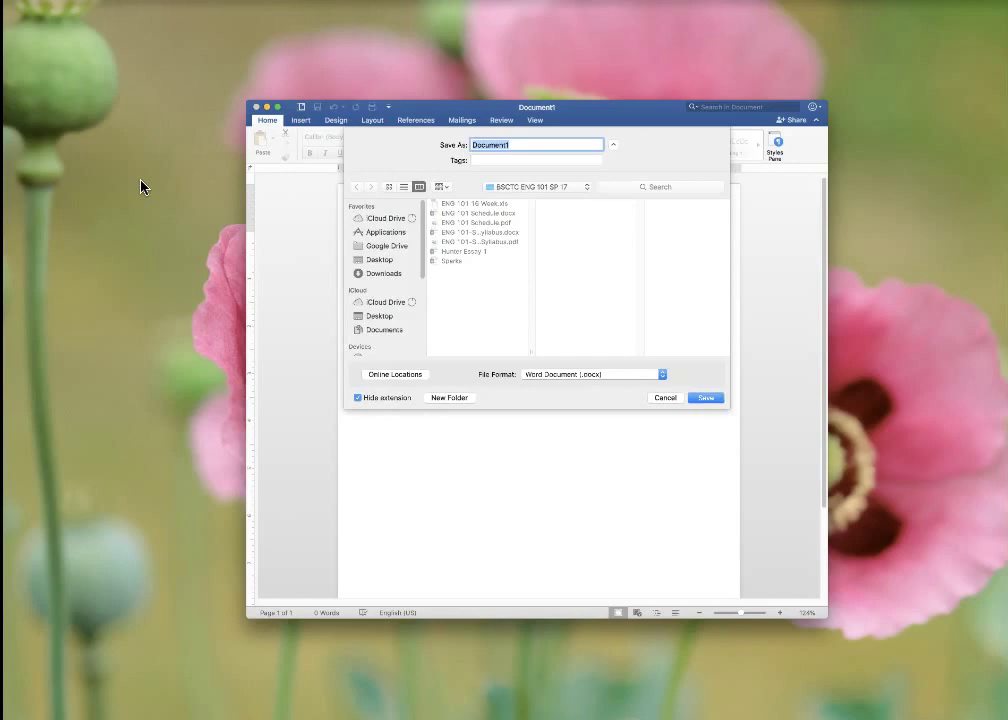
pyautogui.write('MLA Formatting Sample')
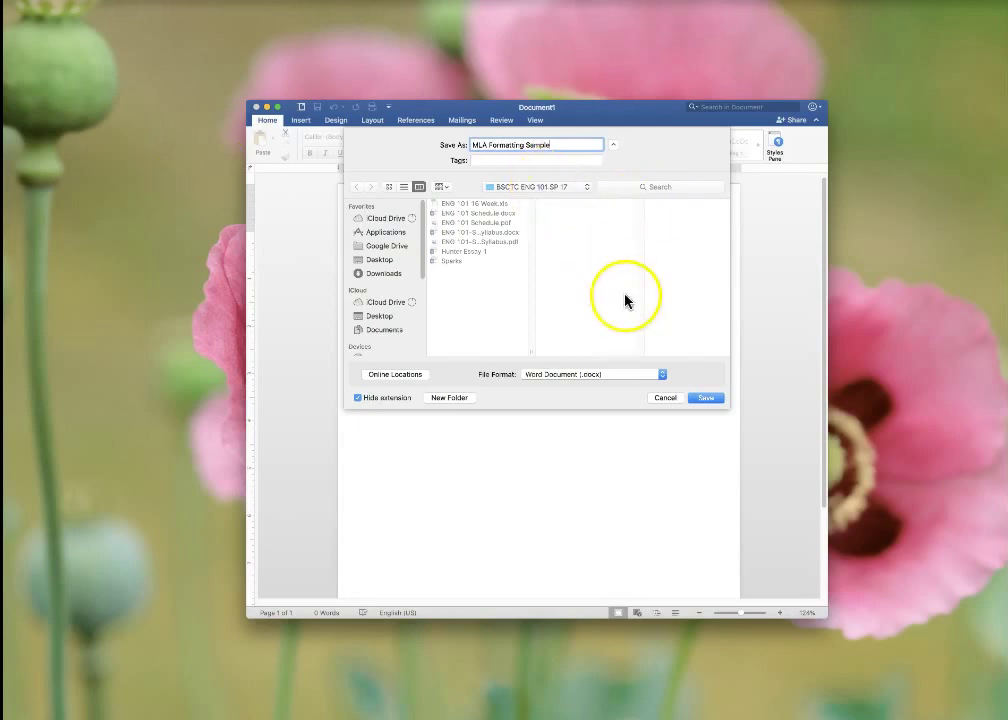
pyautogui.click(714, 401)
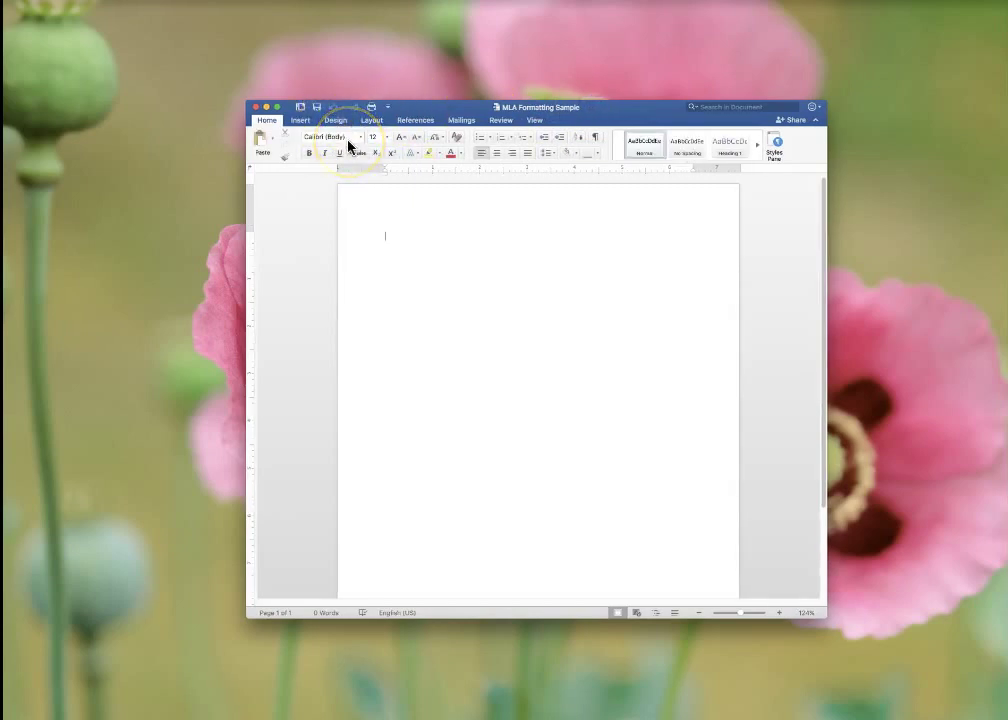
# Step: Set the document font to Times New Roman with a font size of 12
pyautogui.click(360, 139)
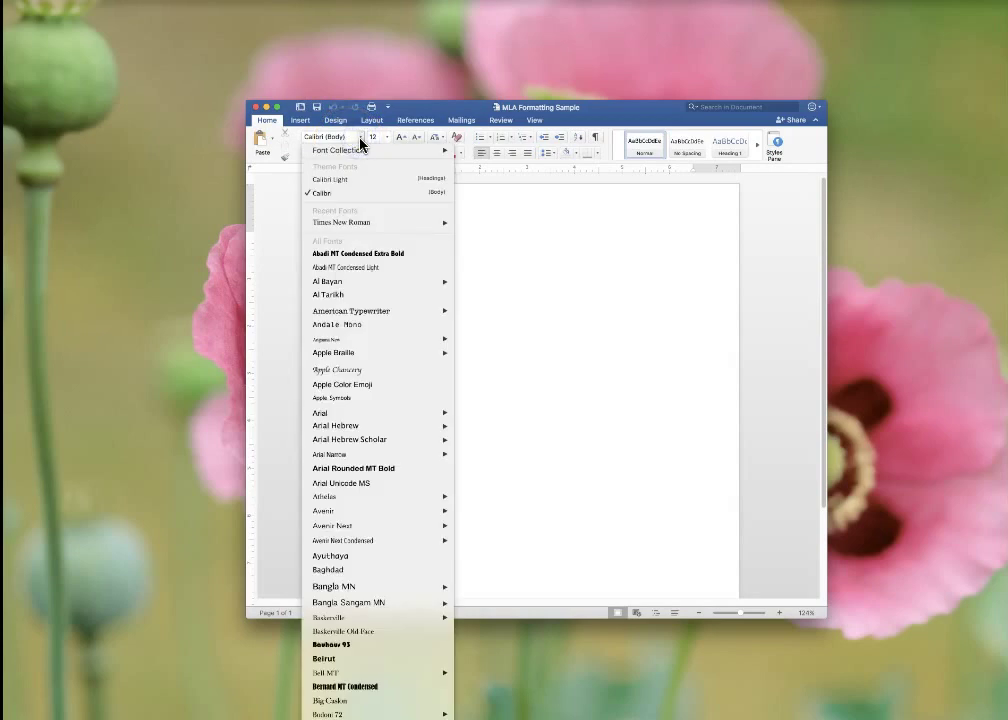
pyautogui.click(368, 222)
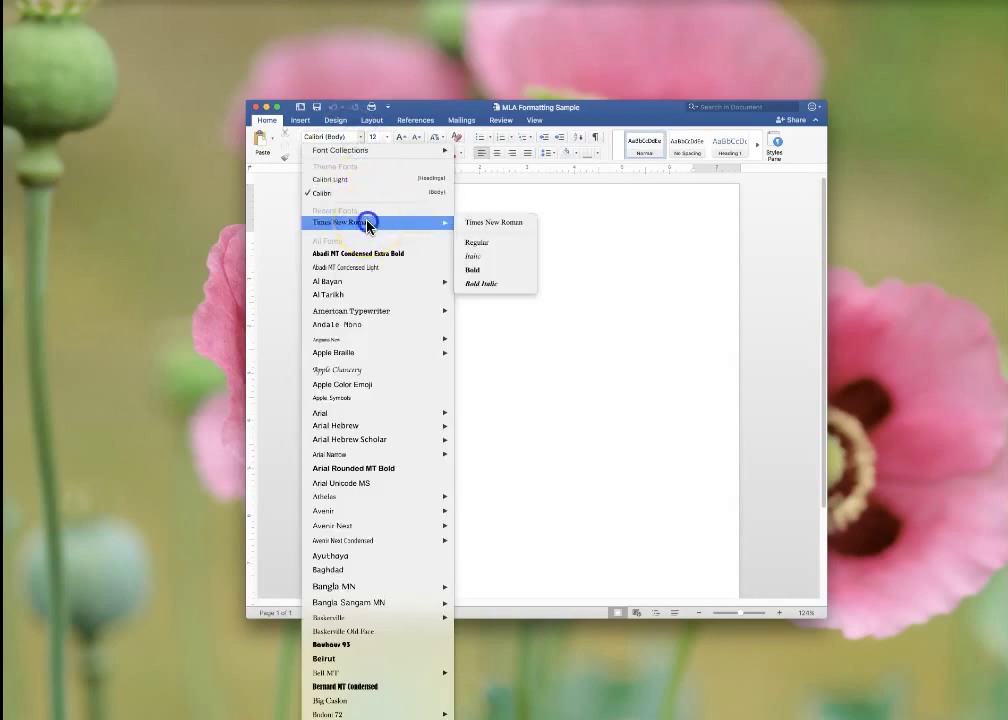
pyautogui.click(349, 152)
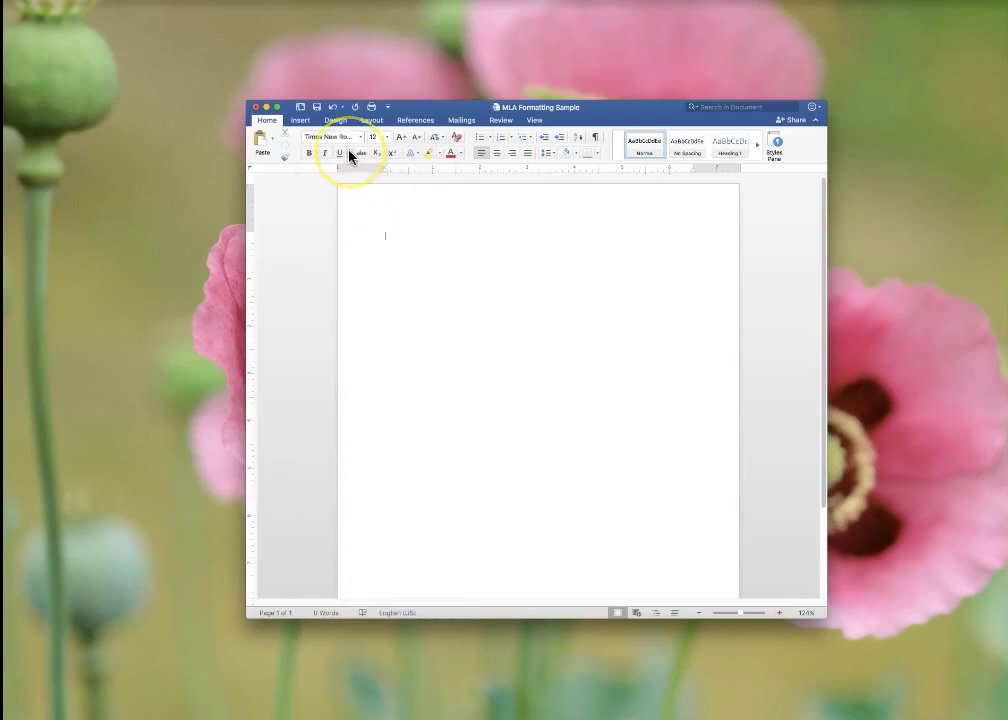
pyautogui.click(391, 232)
pyautogui.write('12')
pyautogui.press('Return')
# Step: Apply the Normal margins preset, one inch on every side, from the Layout tab
pyautogui.click(372, 121)
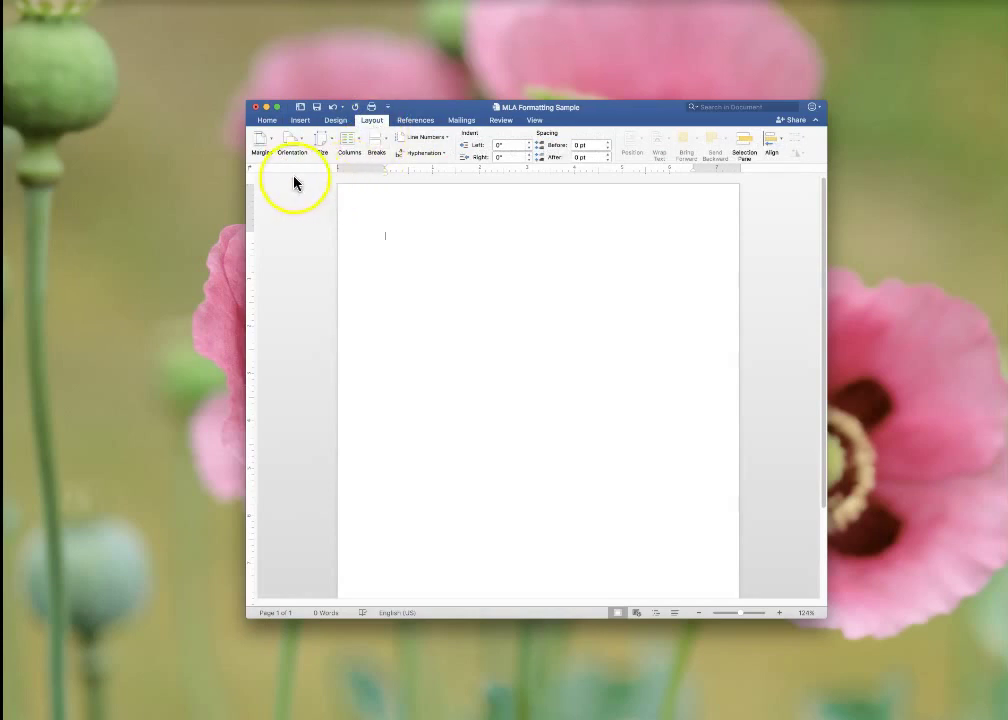
pyautogui.click(264, 147)
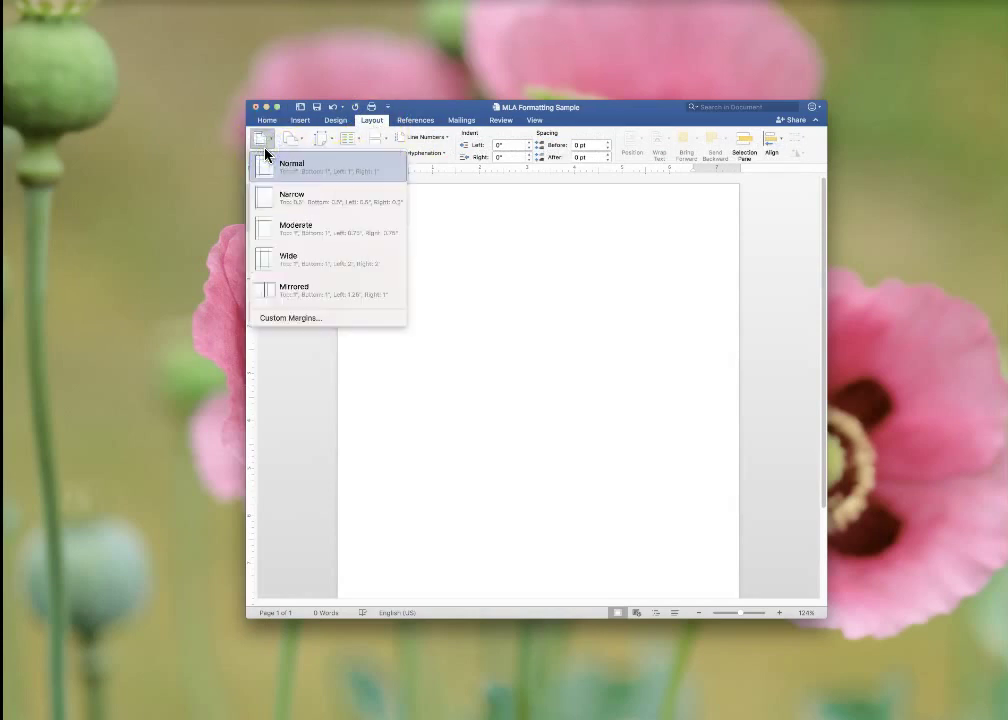
pyautogui.click(361, 176)
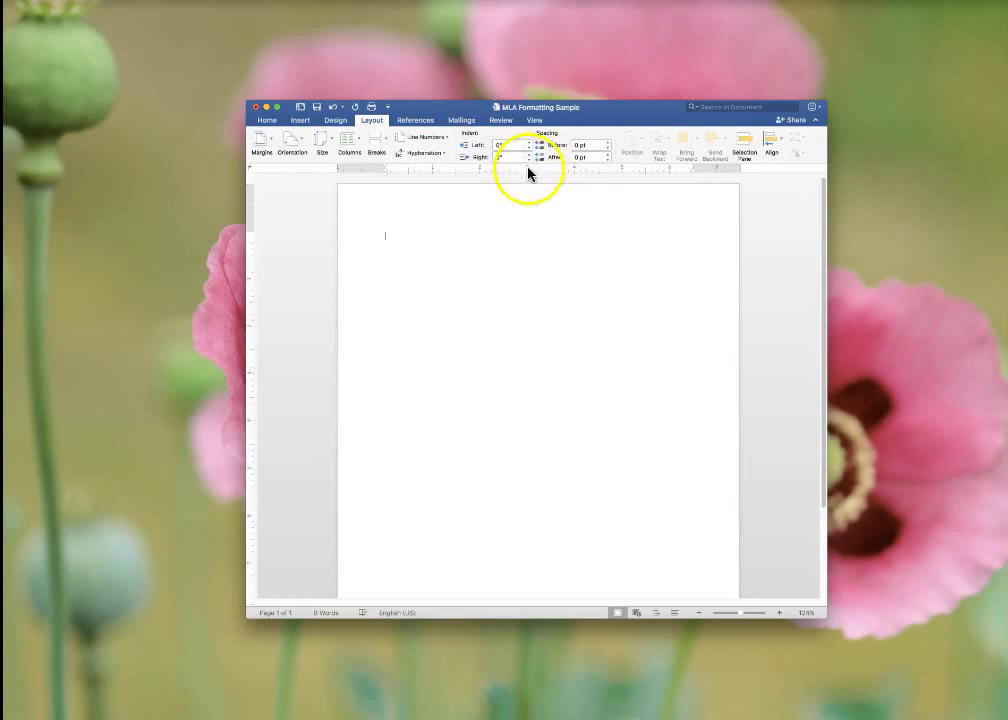
pyautogui.click(276, 123)
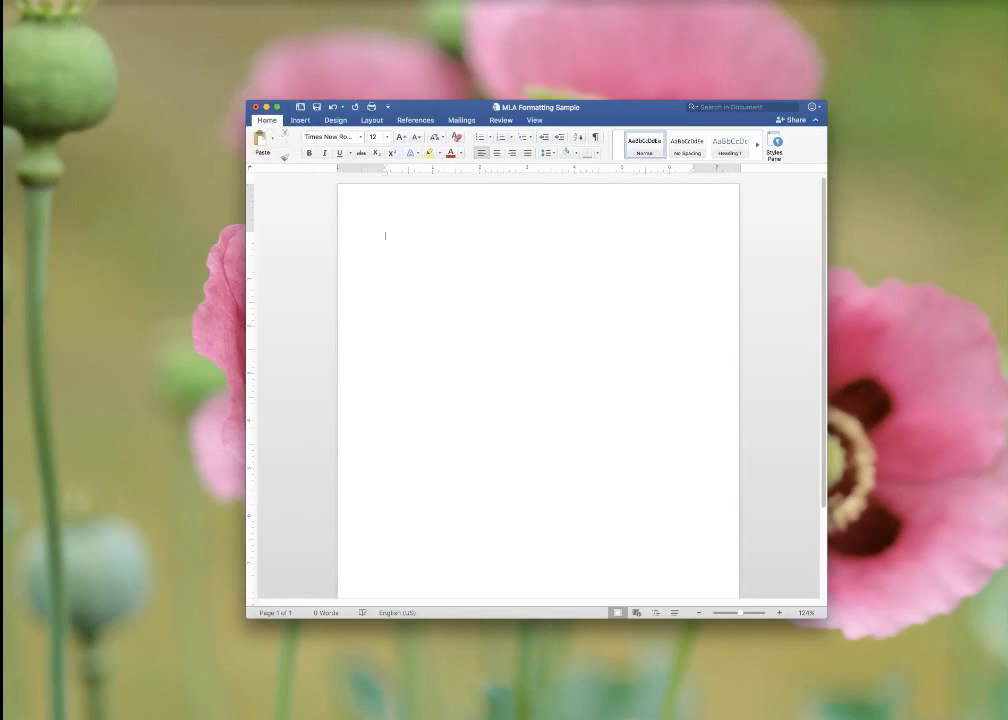
# Step: Insert page numbers at the top of the page in the header, right-aligned
pyautogui.click(75, 0)
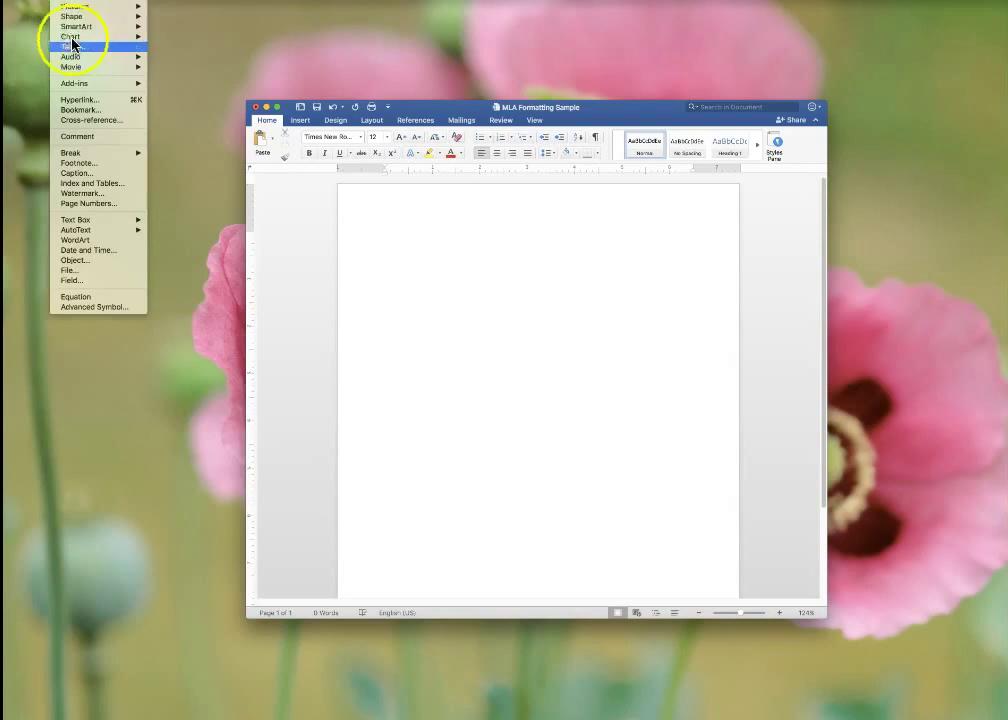
pyautogui.click(117, 206)
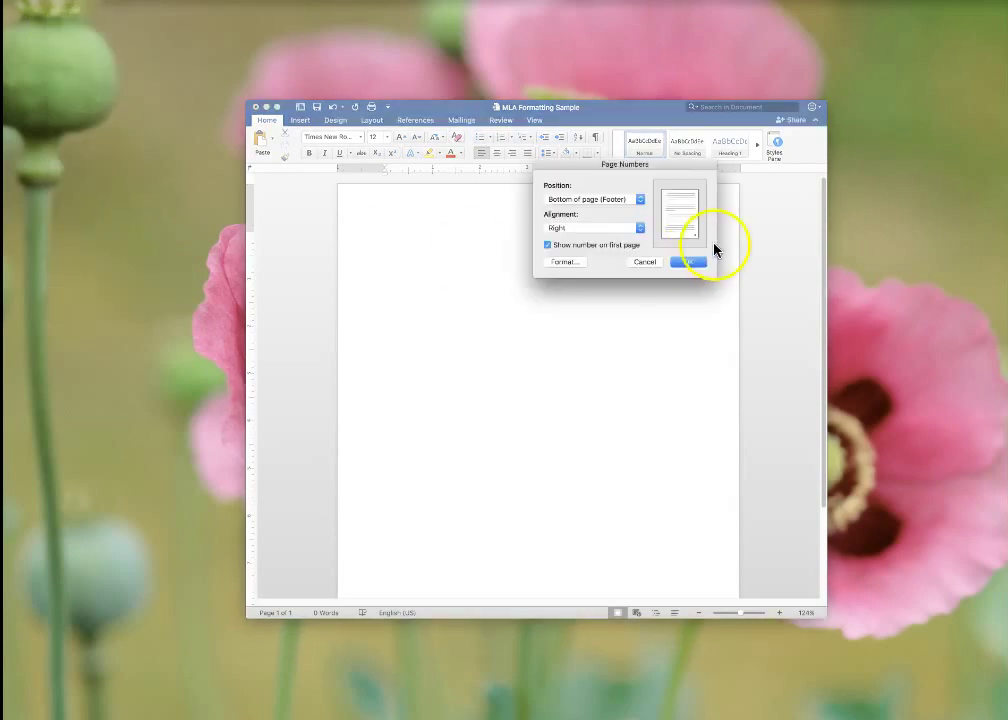
pyautogui.click(640, 200)
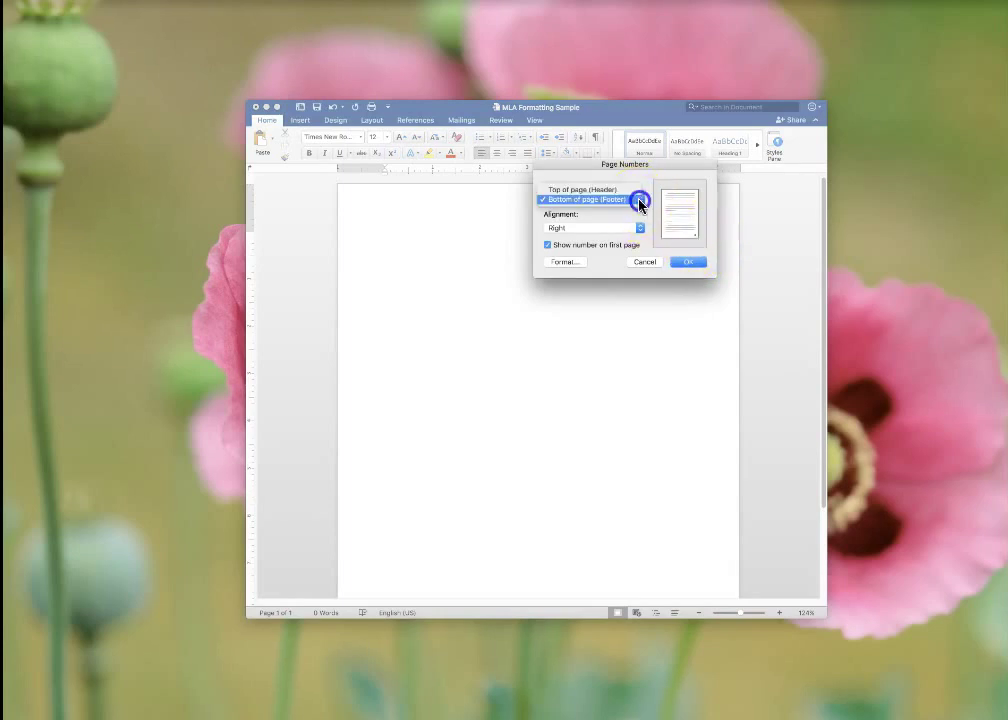
pyautogui.click(625, 190)
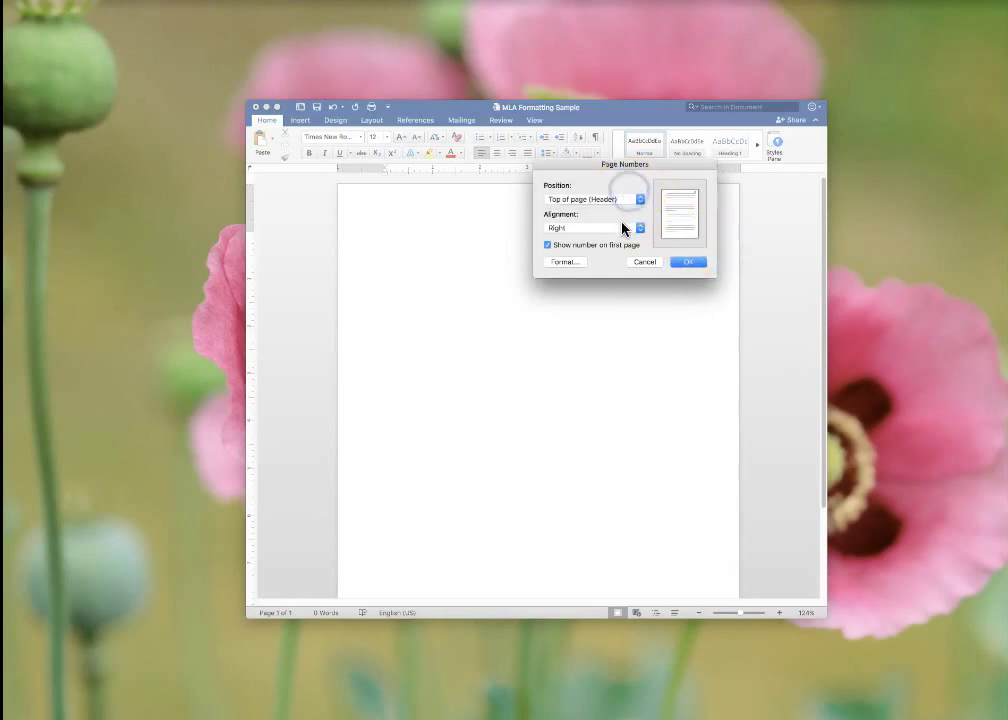
pyautogui.click(688, 262)
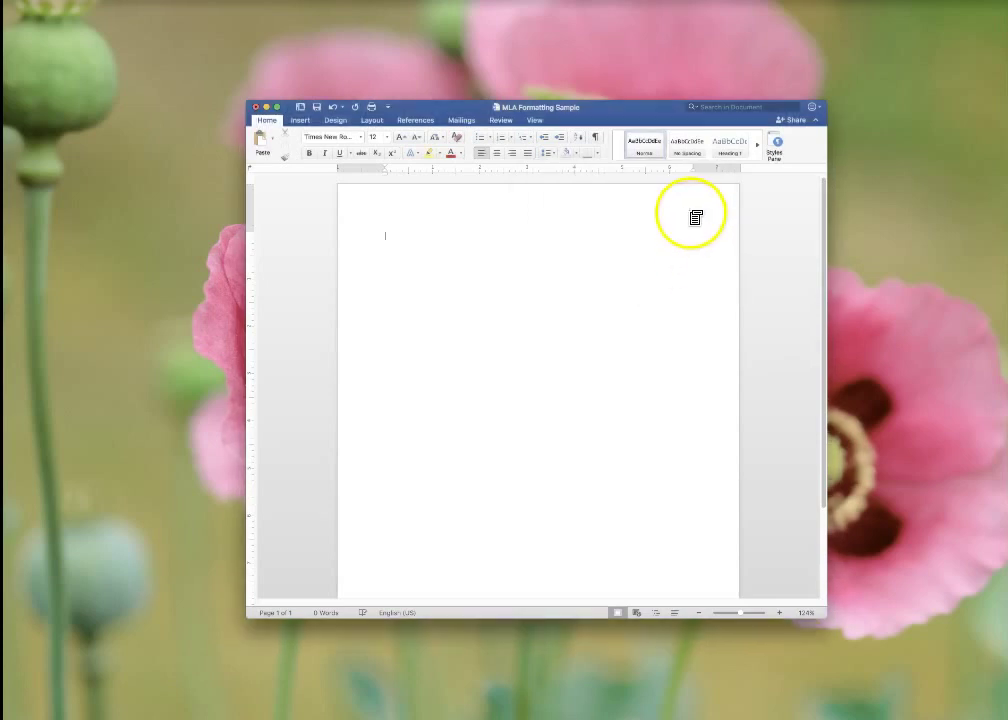
pyautogui.click(697, 217)
# Step: Type the author's last name in front of the header page number
pyautogui.doubleClick(690, 211)
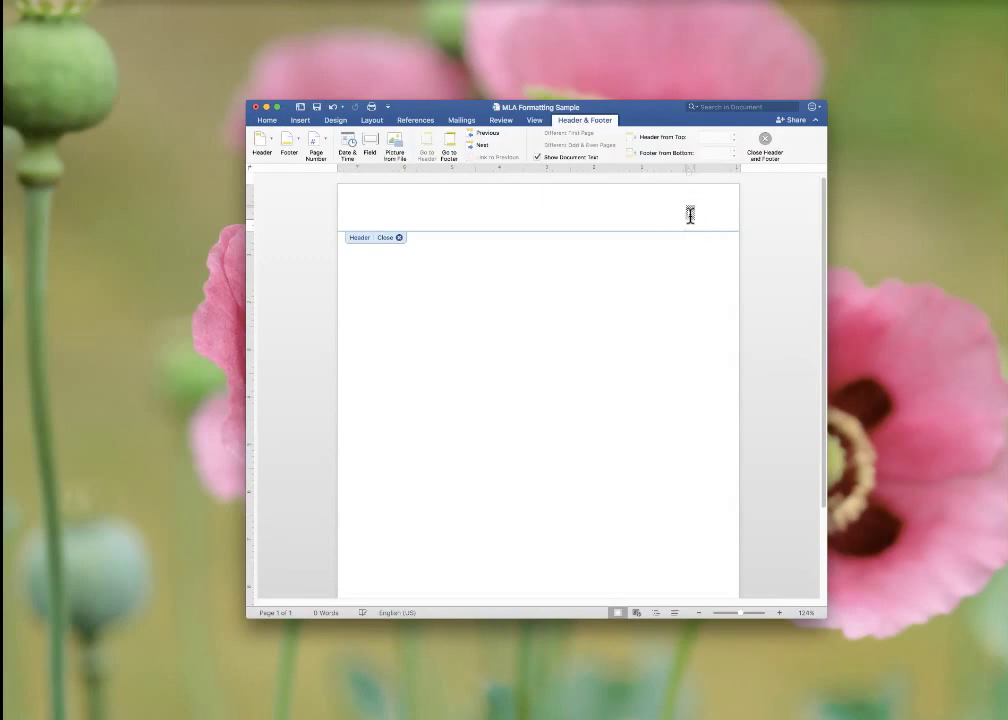
pyautogui.click(690, 213)
pyautogui.write('Koster')
# Step: Set the header's name and page number in Times New Roman, then go back to the body
pyautogui.click(675, 228)
pyautogui.moveTo(666, 214); pyautogui.dragTo(691, 213)
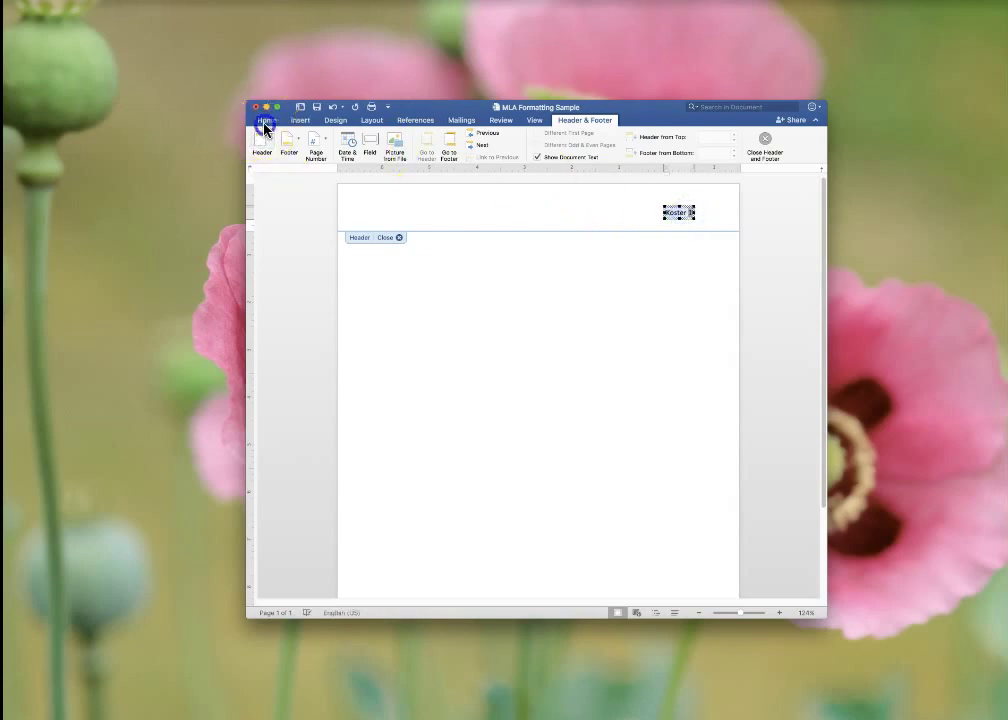
pyautogui.click(266, 120)
pyautogui.click(360, 137)
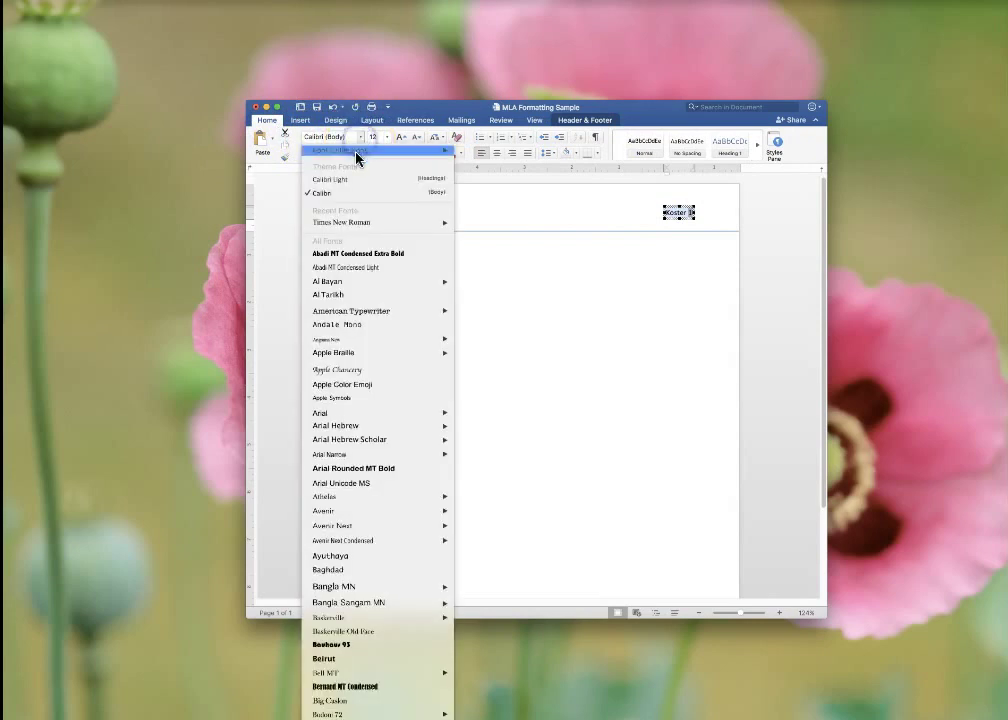
pyautogui.click(350, 222)
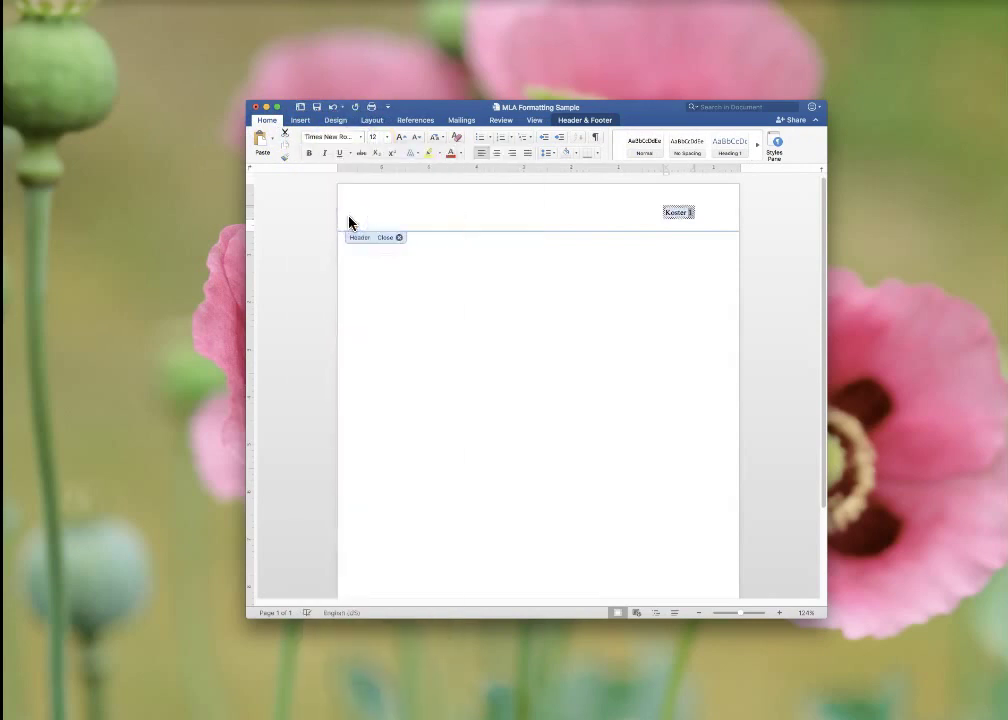
pyautogui.click(423, 223)
pyautogui.doubleClick(489, 256)
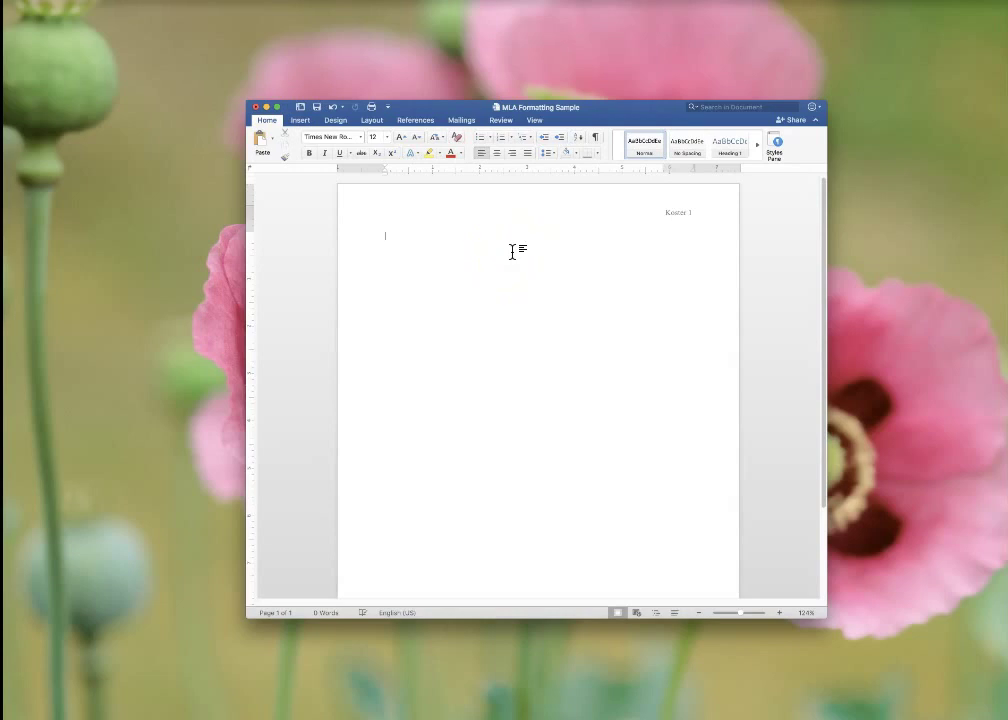
pyautogui.scroll(-1, 512, 252)
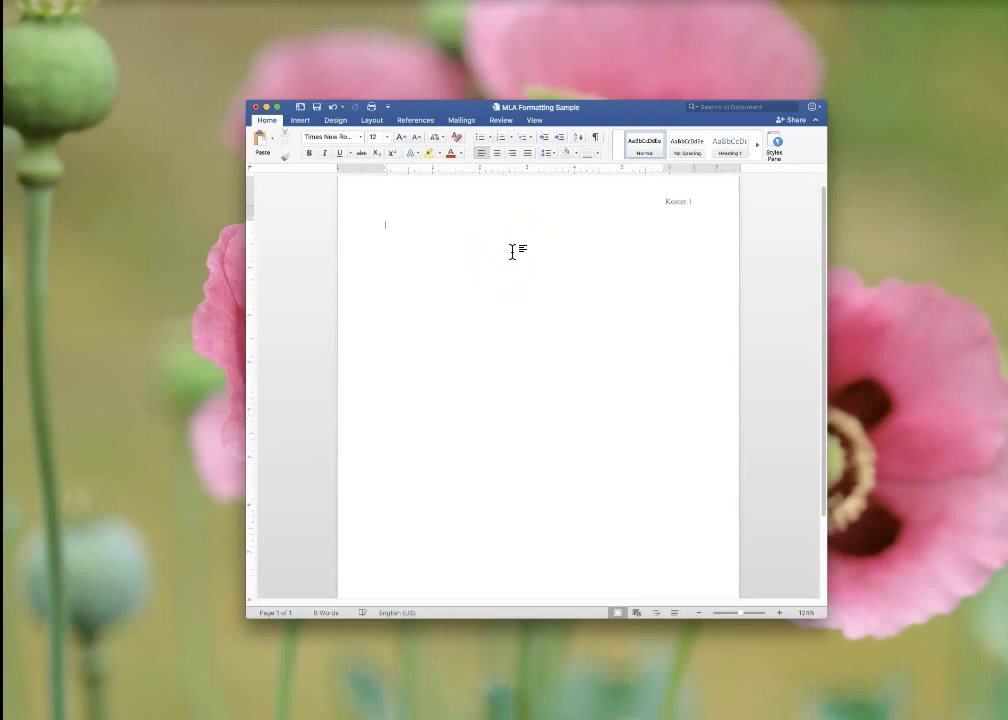
# Step: Set the line spacing to 2.0
pyautogui.click(552, 157)
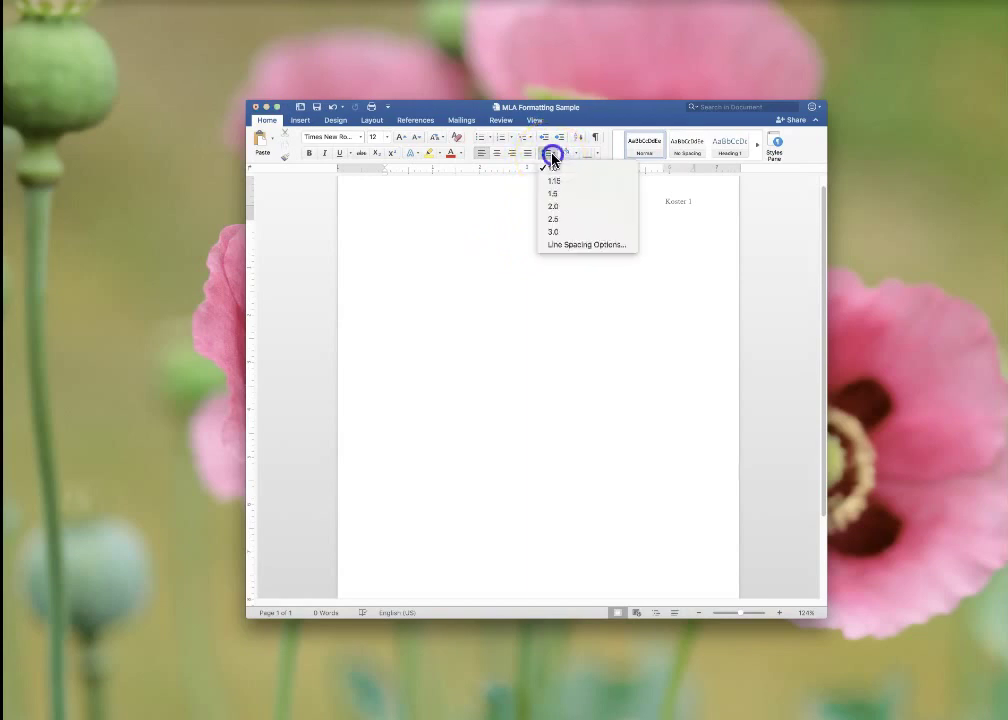
pyautogui.click(557, 208)
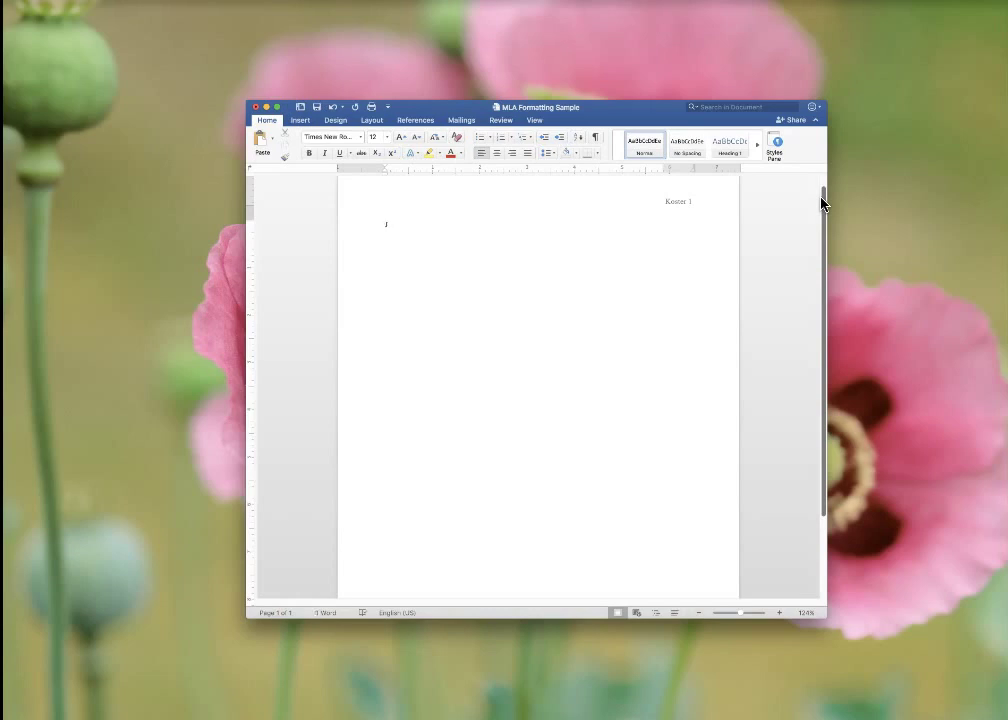
# Step: Type the student's name, instructor's name, course ENG 101234-B0ZX and January 1, 2017 on separate lines
pyautogui.write('Professor K')
pyautogui.write('oster')
pyautogui.write('ENG')
pyautogui.write(' 101234')
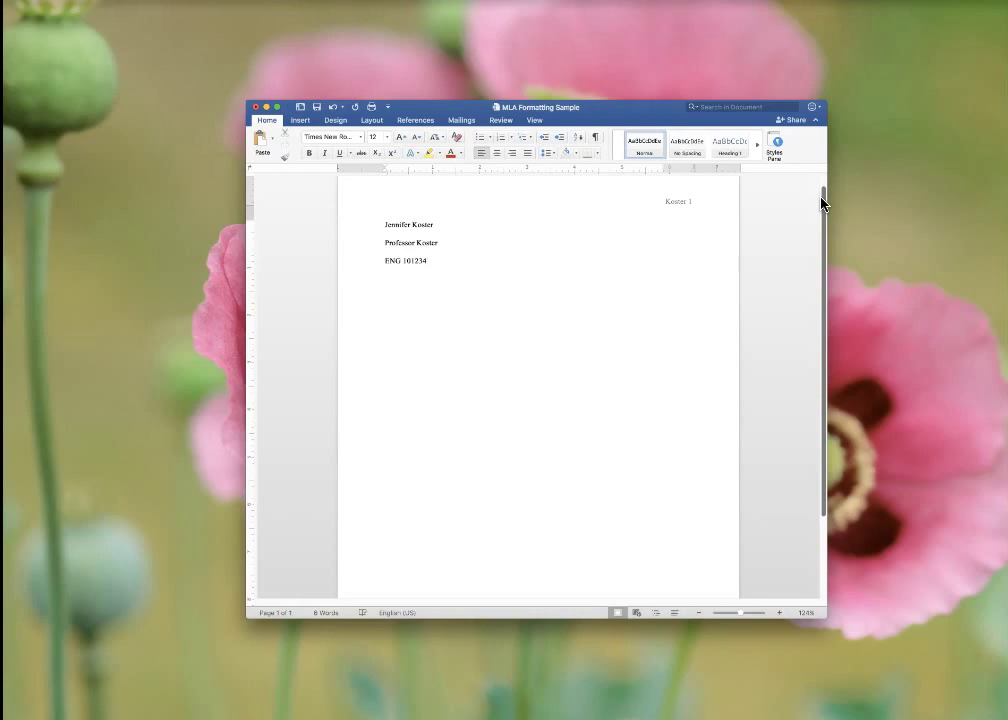
pyautogui.write('-B0')
pyautogui.write('Z')
pyautogui.write('X')
pyautogui.write('January 1,')
pyautogui.write(' 2017')
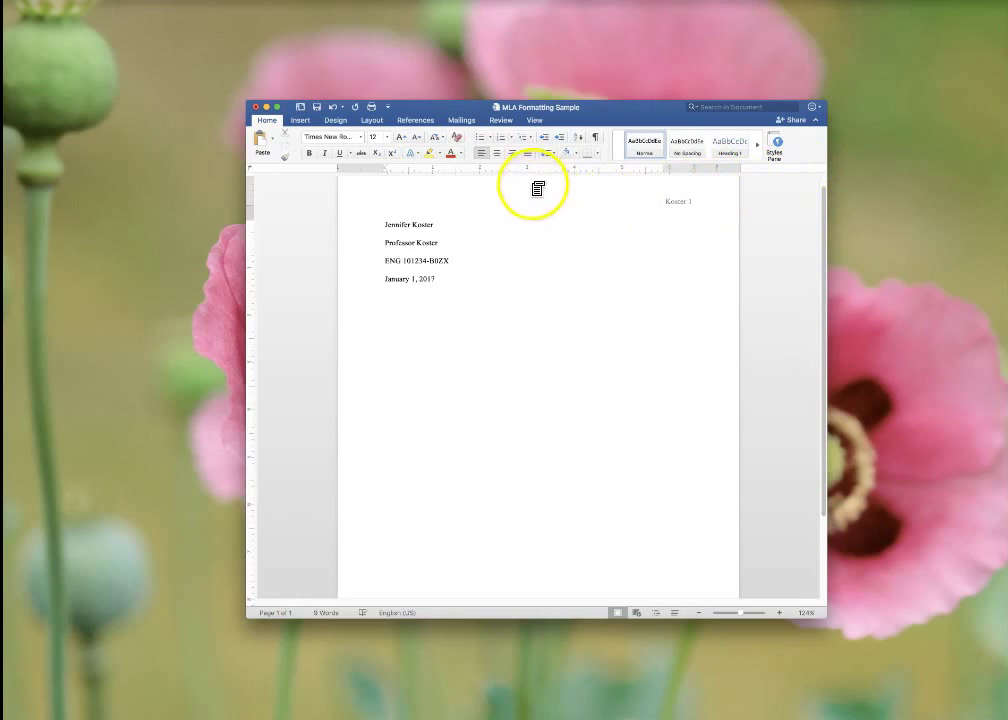
# Step: On a new centered line below the date, type 'Brilliant and Interesting Title Here'
pyautogui.press('Return')
pyautogui.click(500, 160)
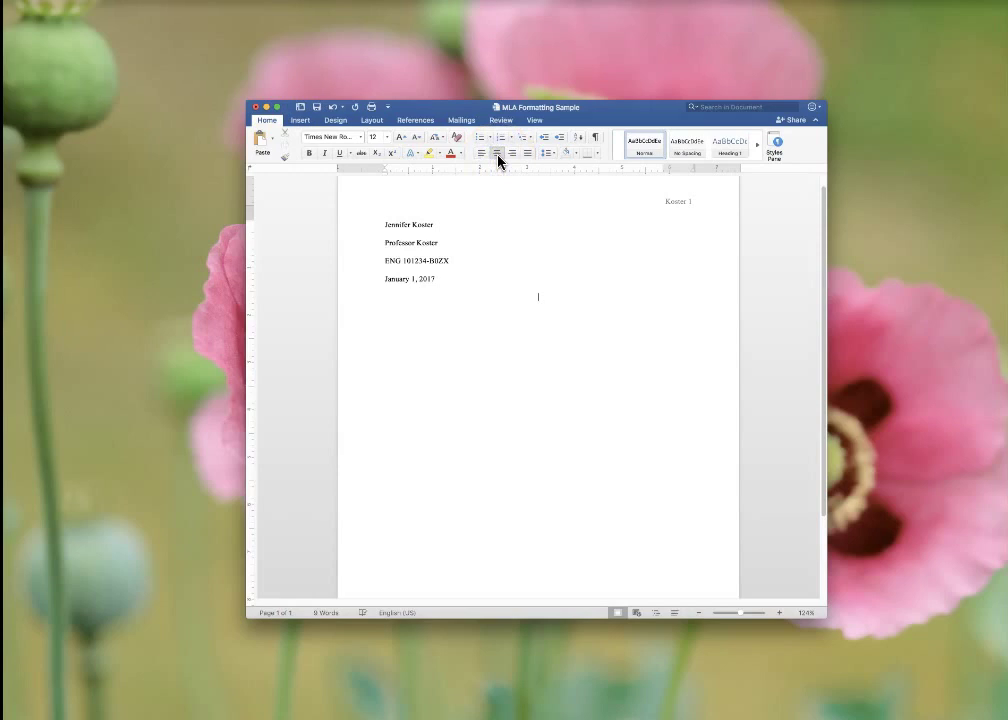
pyautogui.write('Brilliant and Interesting Title Here')
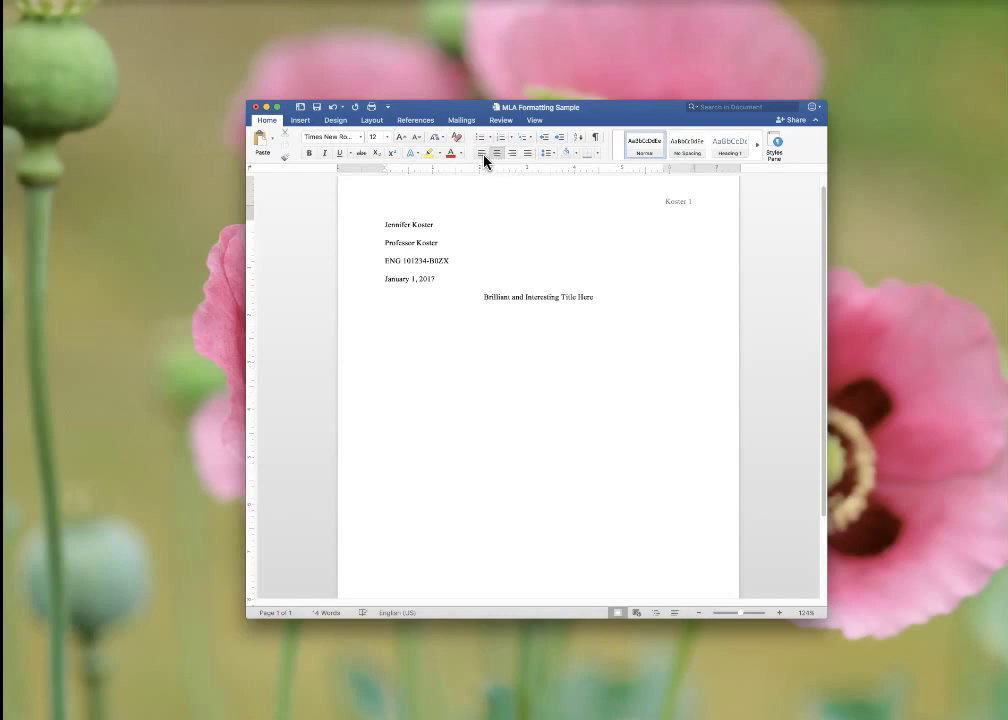
# Step: Left-align and type two indented paragraphs, the second starting 'Here, you'll start your next brilliant paragraph'
pyautogui.click(483, 156)
pyautogui.write('Now you begin typing your brill')
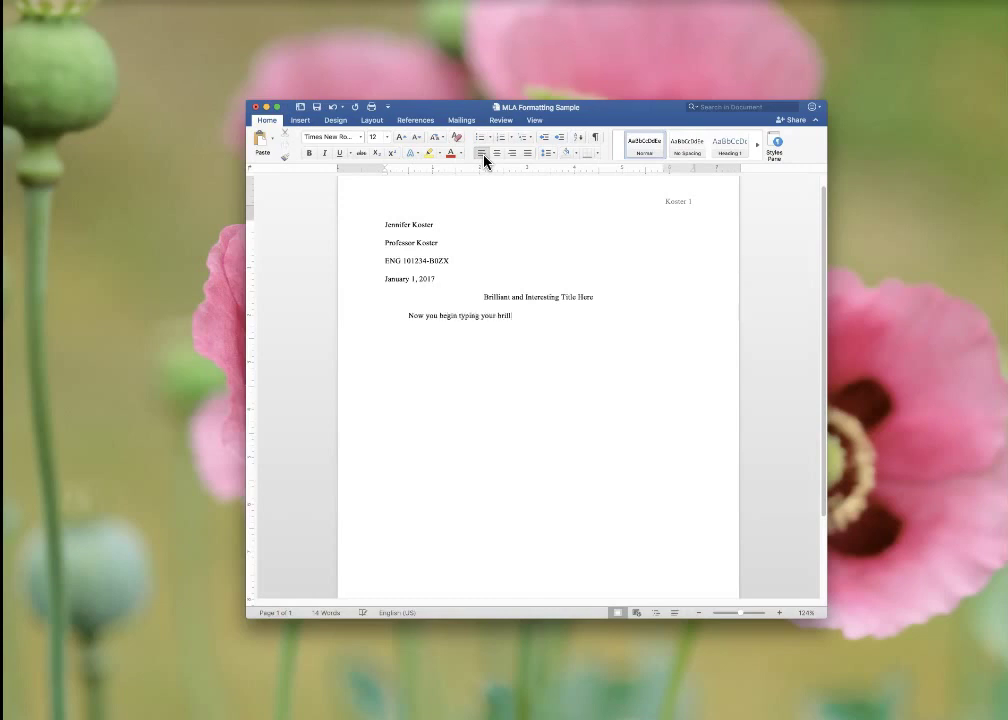
pyautogui.write('iant thoughts and creative sentesces. Type ')
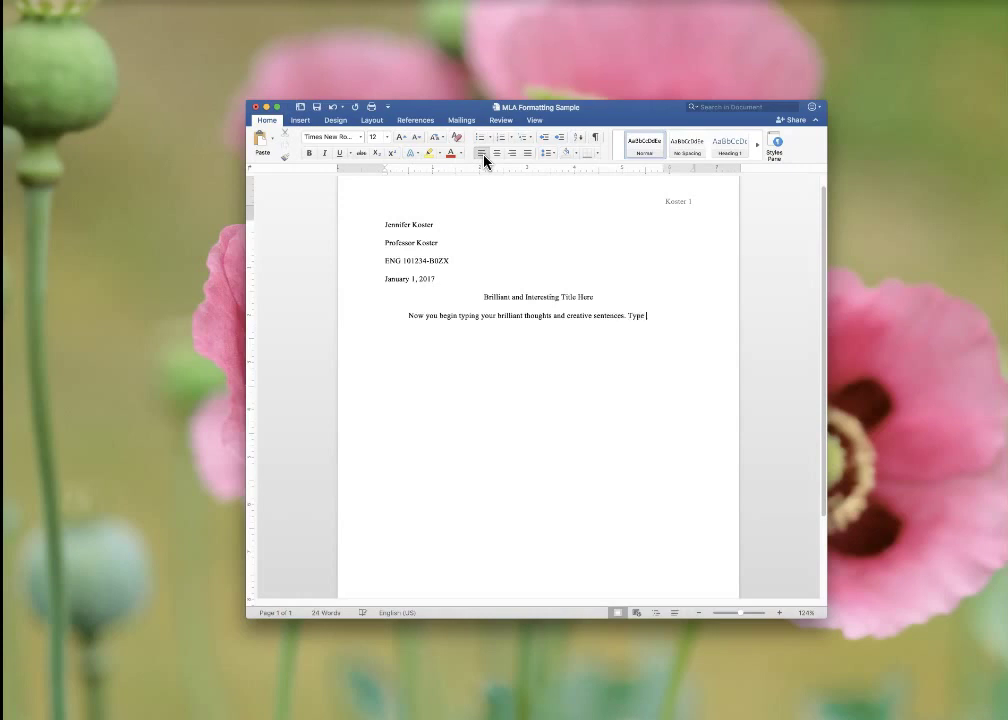
pyautogui.write('away students and le')
pyautogui.write('t the creative thou')
pyautogui.write('ghts flow')
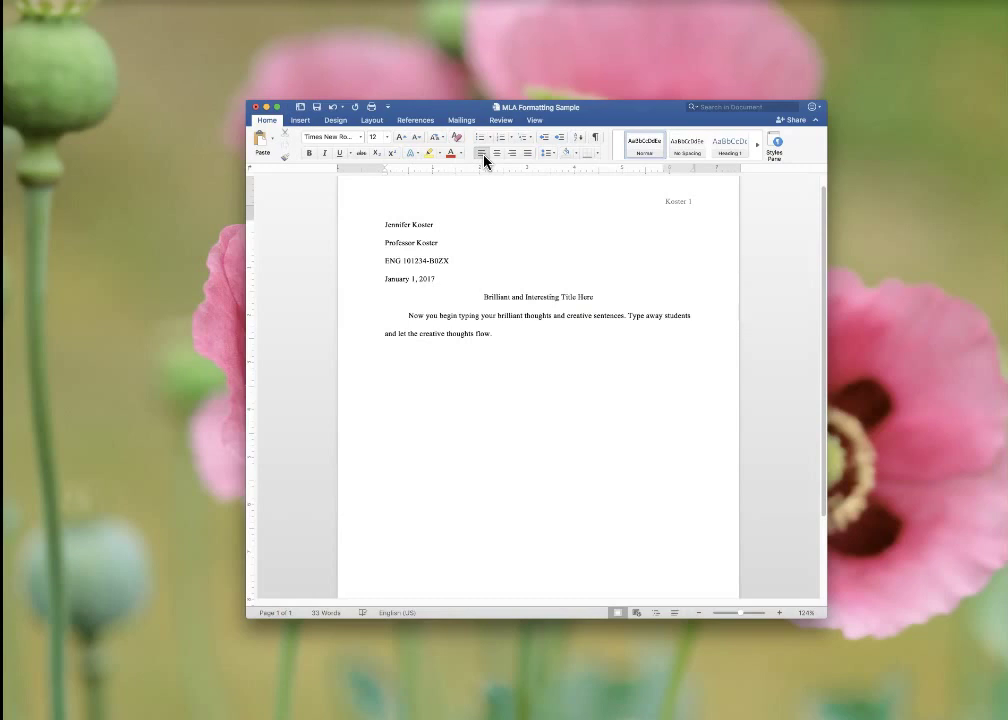
pyautogui.write("Here, you'll start your next brilliant paragraph")
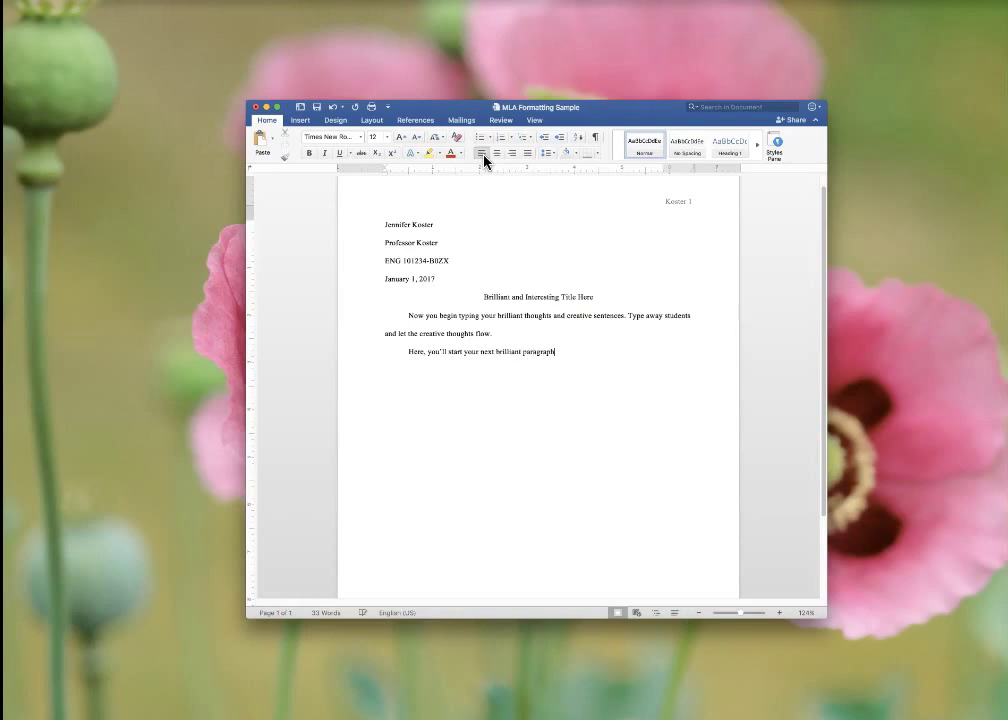
pyautogui.write(' filled with amazing things!')
pyautogui.click(445, 277)
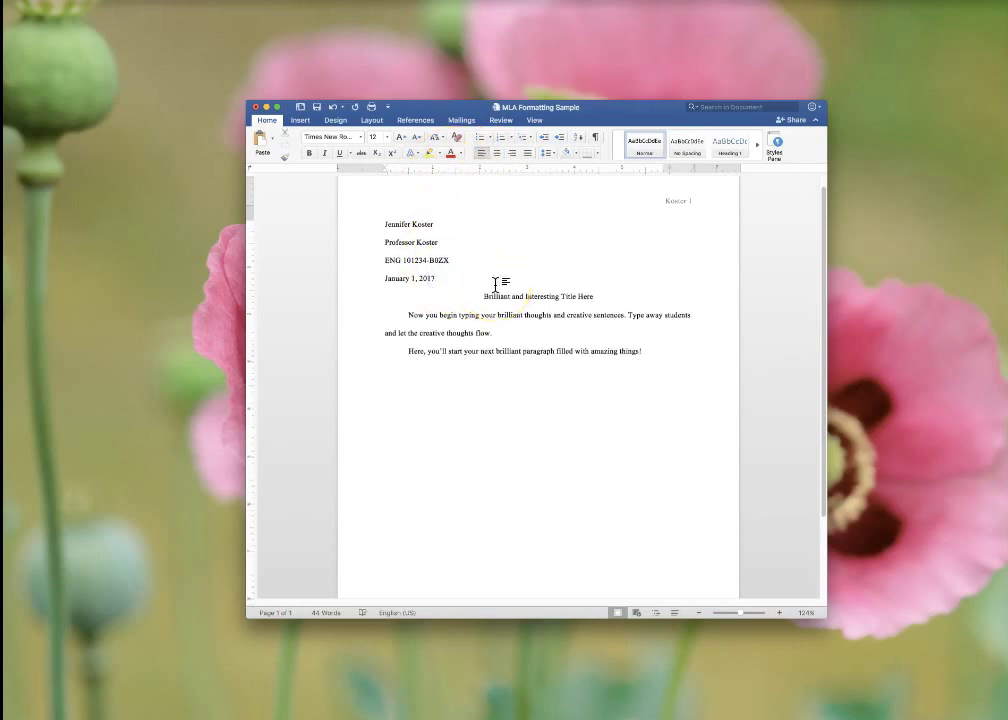
pyautogui.press('Return')
pyautogui.click(639, 316)
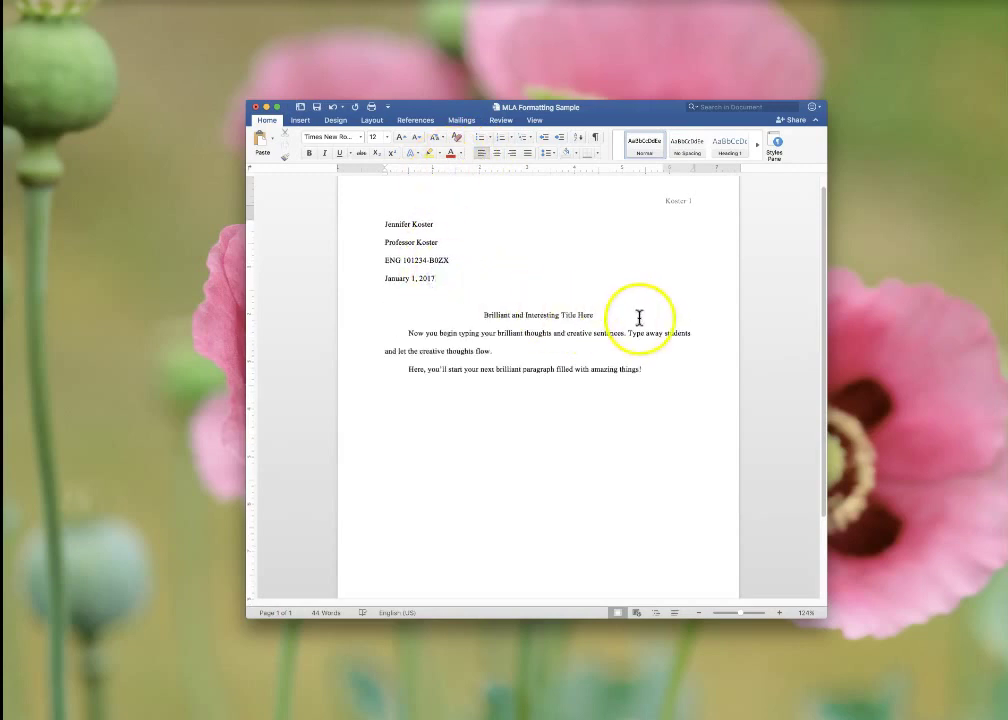
pyautogui.press('Return')
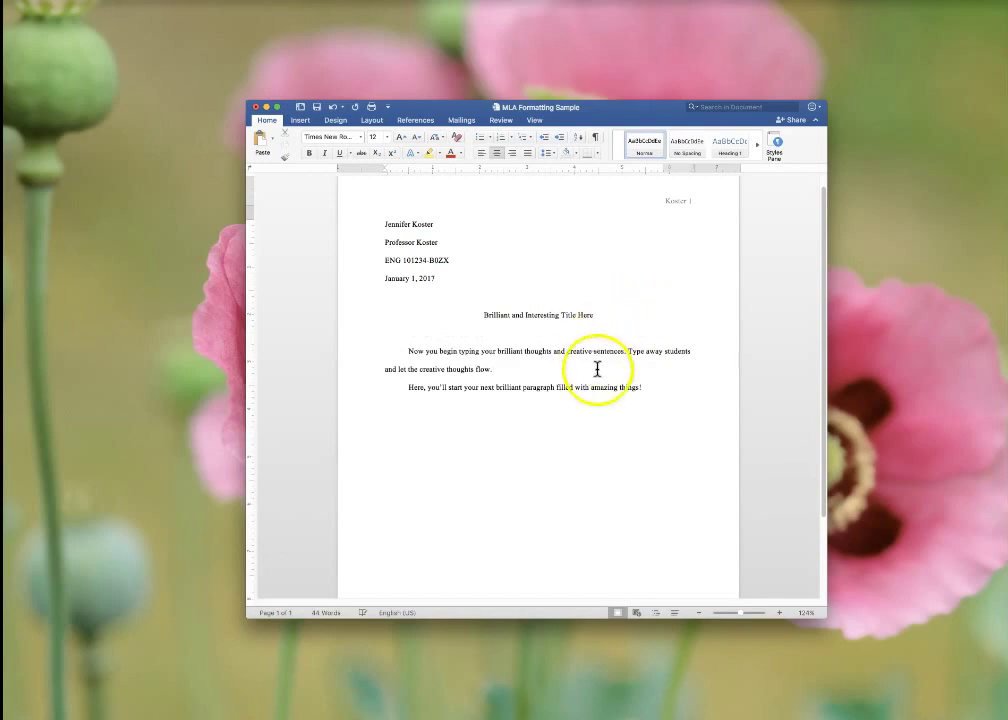
pyautogui.click(598, 398)
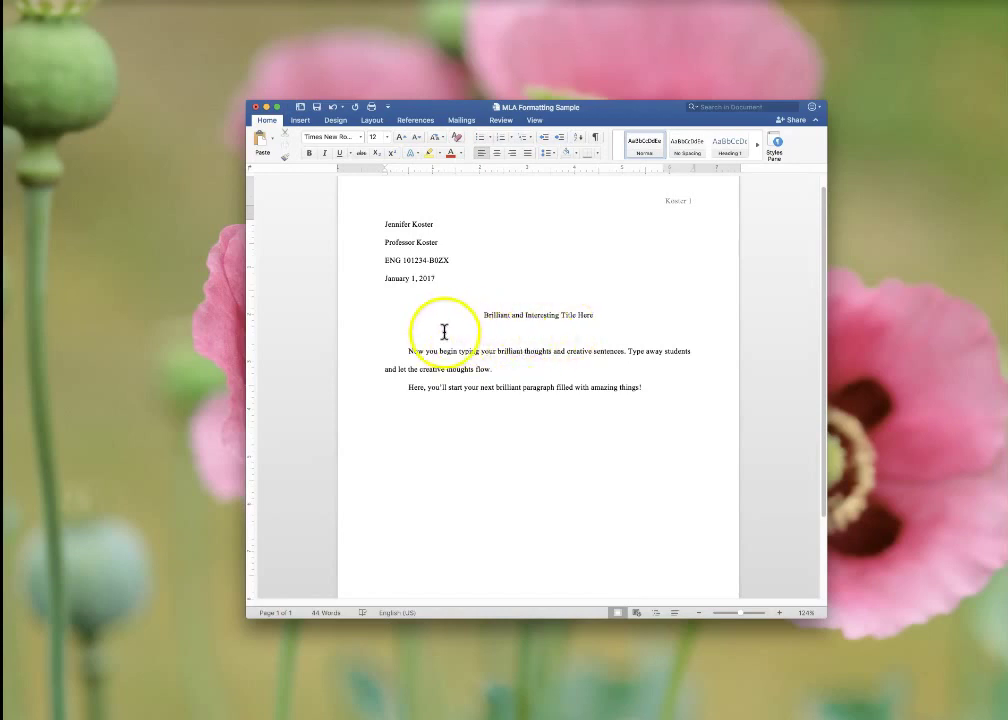
pyautogui.press('Return')
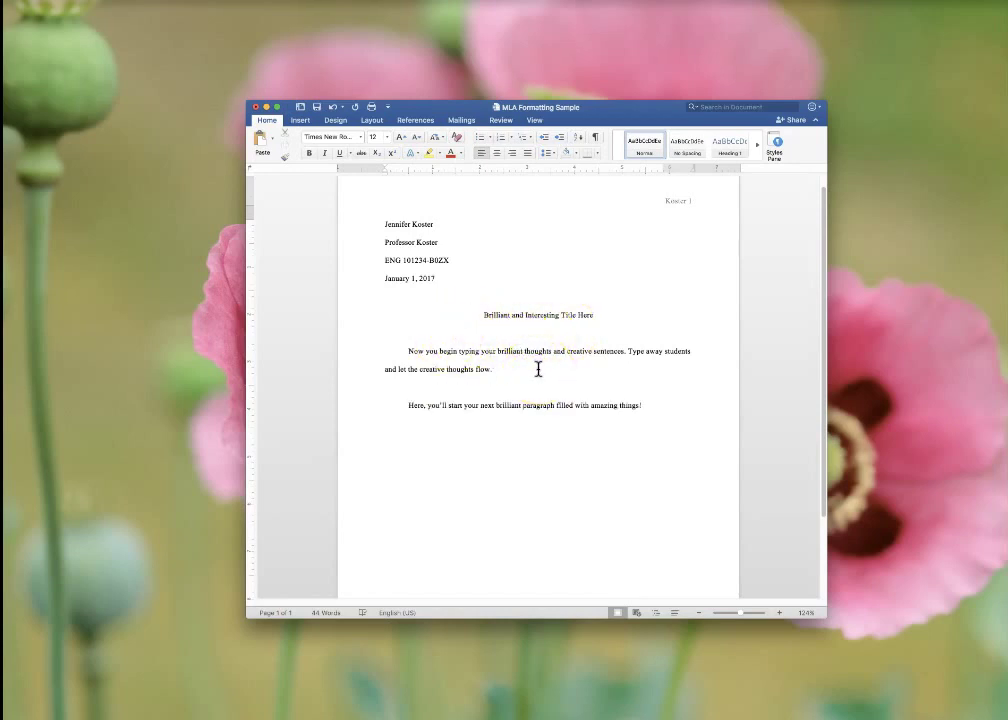
pyautogui.press('BackSpace')
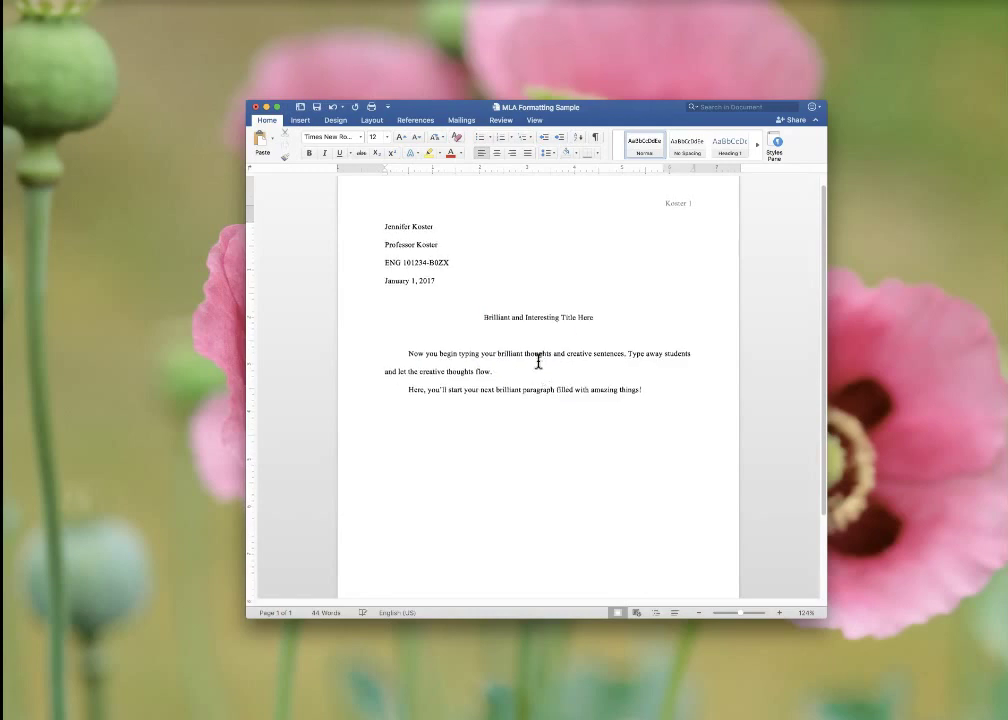
pyautogui.click(538, 338)
pyautogui.click(553, 341)
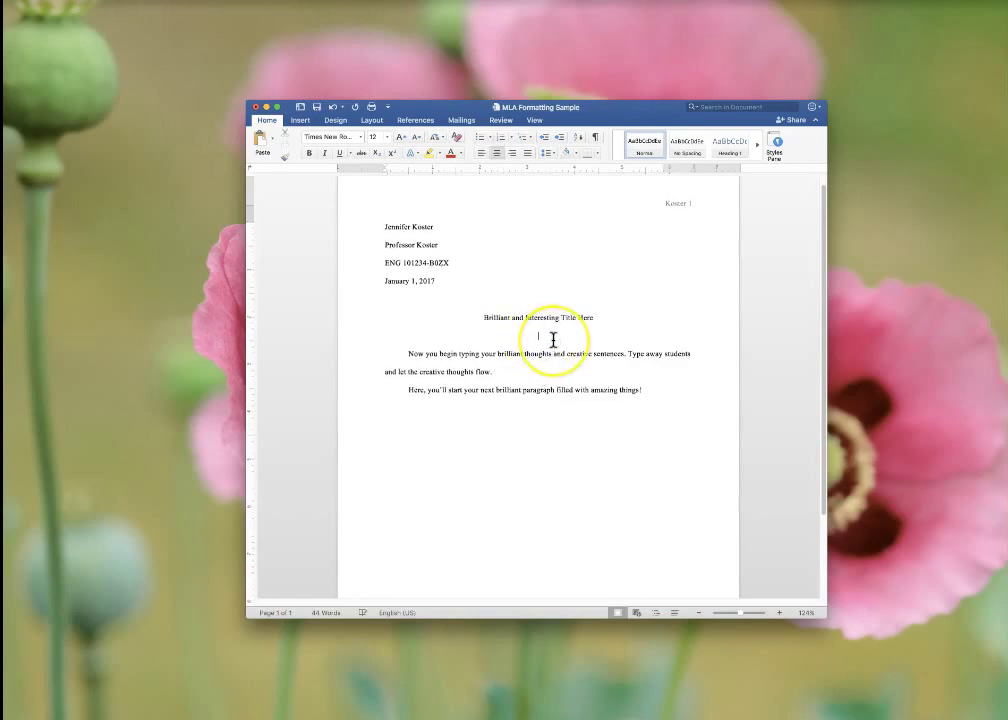
pyautogui.press('BackSpace')
pyautogui.click(527, 302)
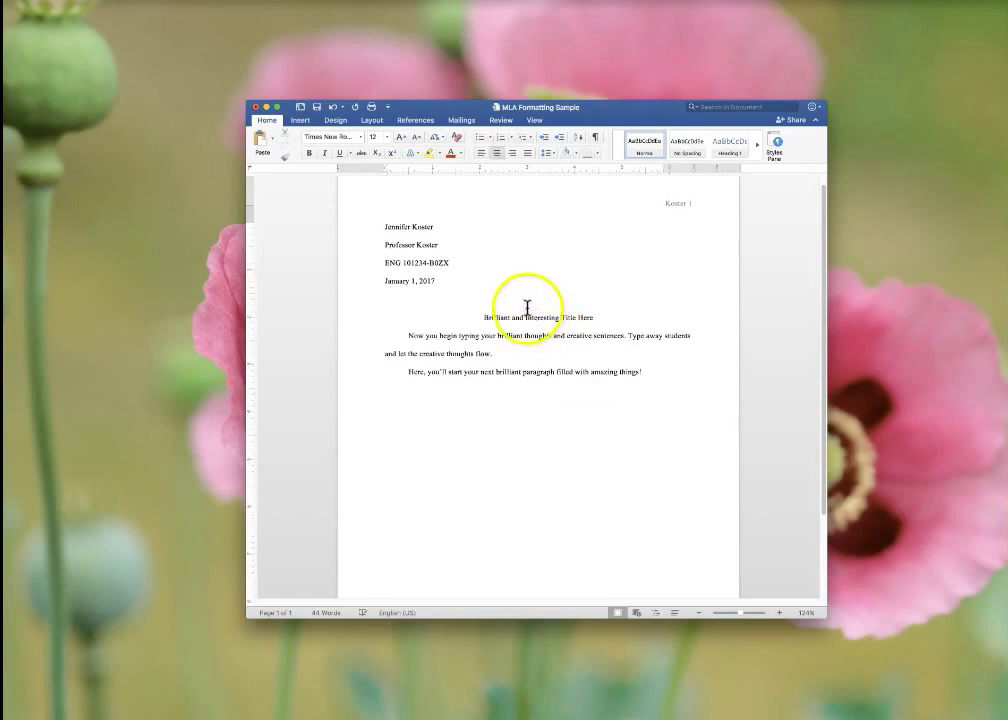
pyautogui.press('BackSpace')
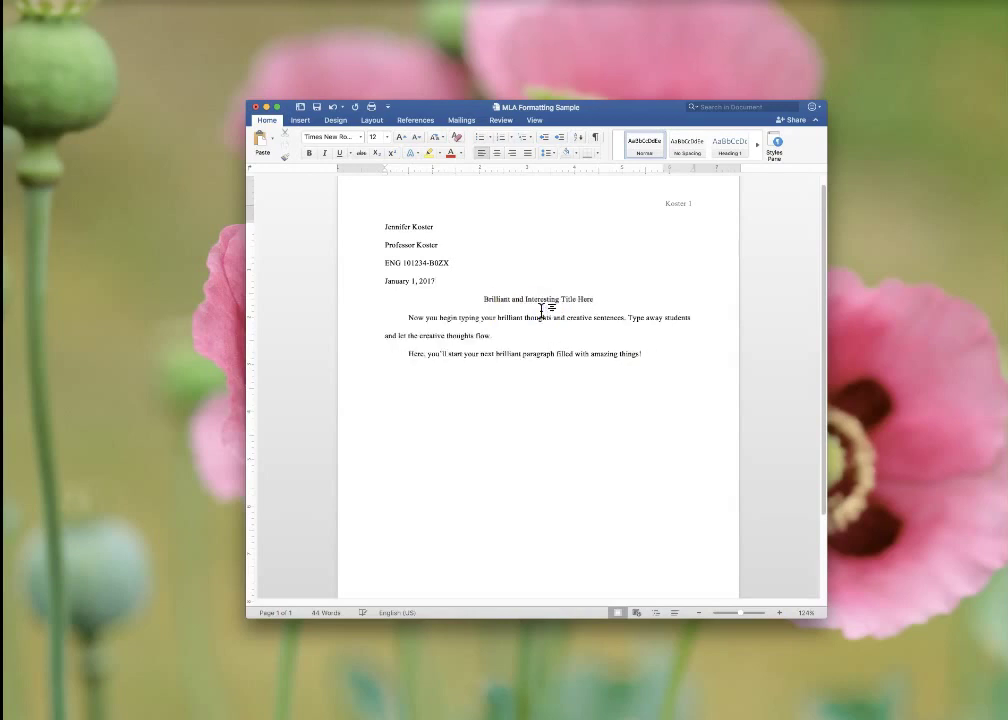
pyautogui.click(394, 198)
pyautogui.click(376, 155)
pyautogui.click(505, 240)
# Step: After 'things!', add a new paragraph and a page break to begin page 2
pyautogui.scroll(-3, 497, 306)
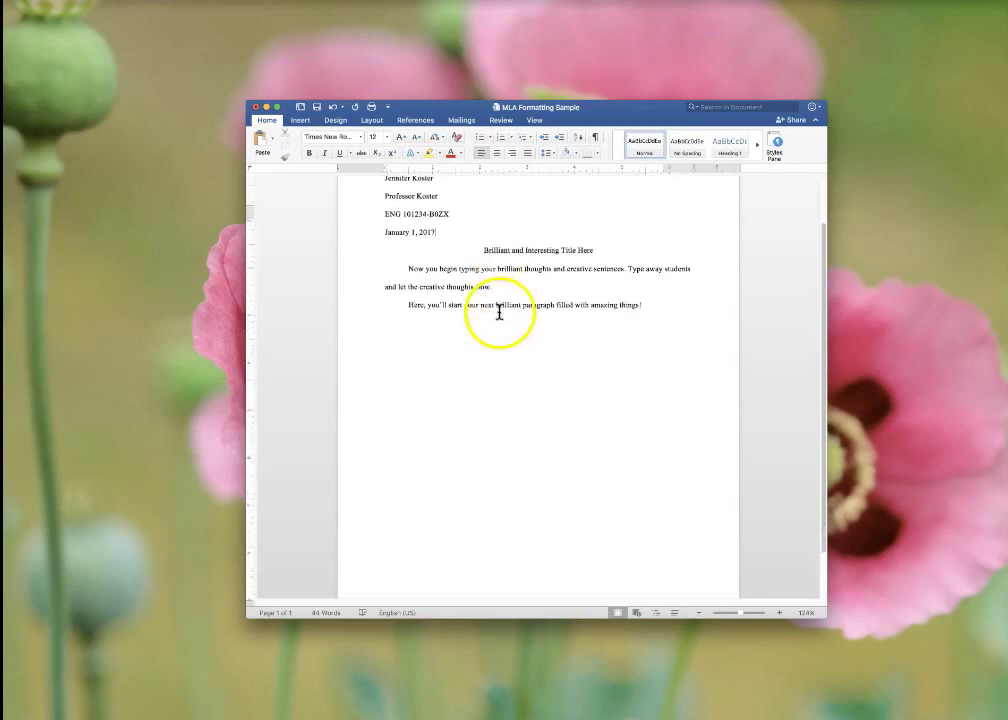
pyautogui.click(643, 291)
pyautogui.press('Return')
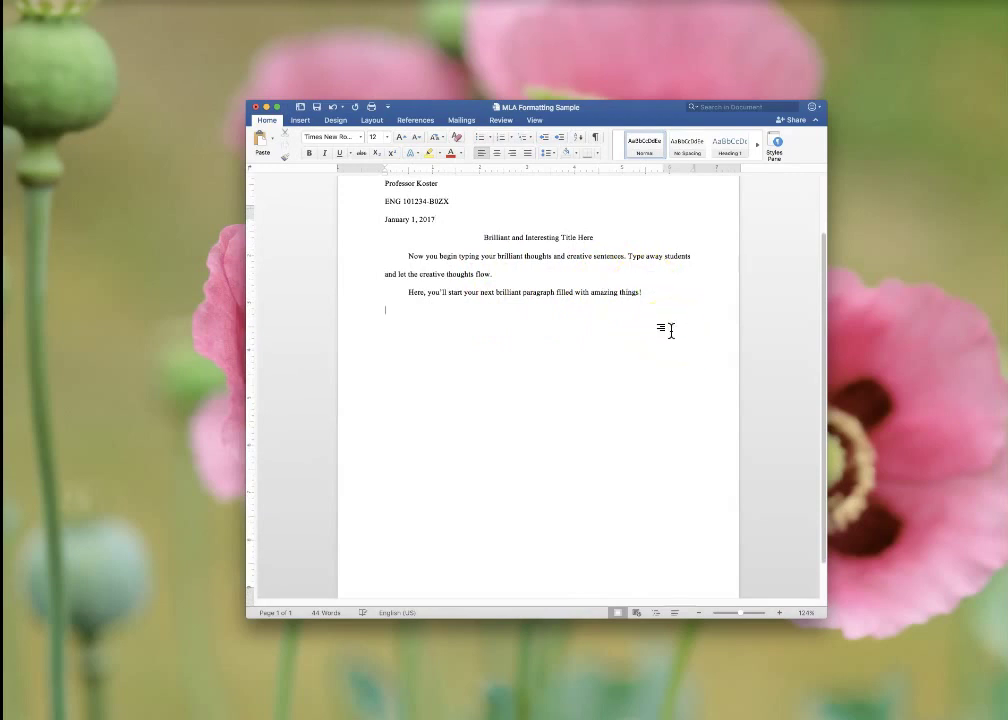
pyautogui.press('Return')
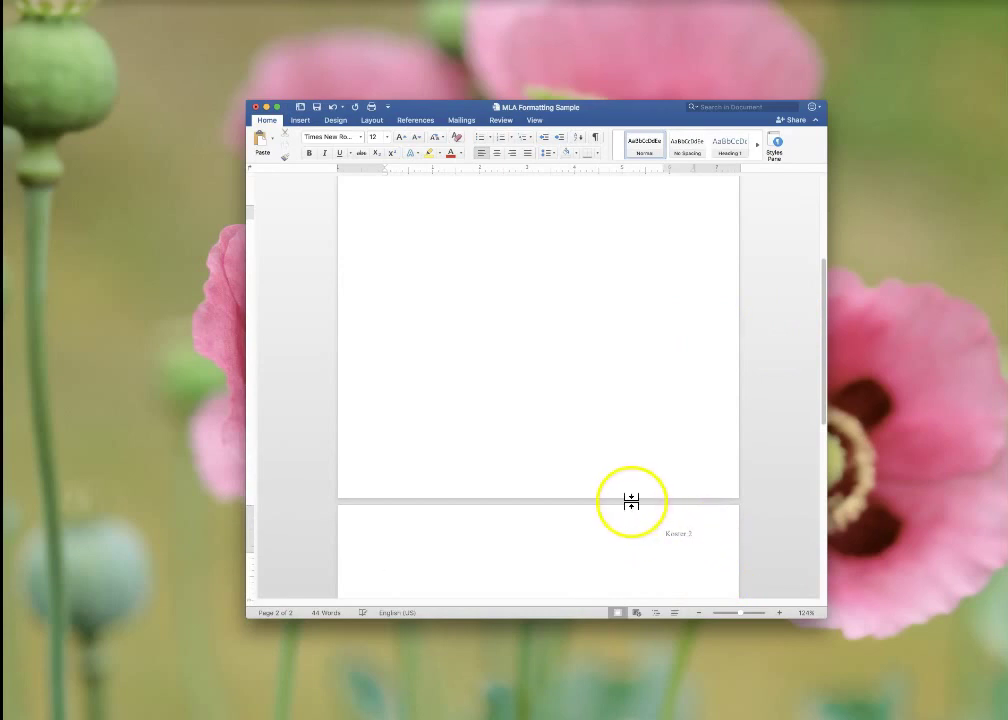
pyautogui.scroll(5, 632, 505)
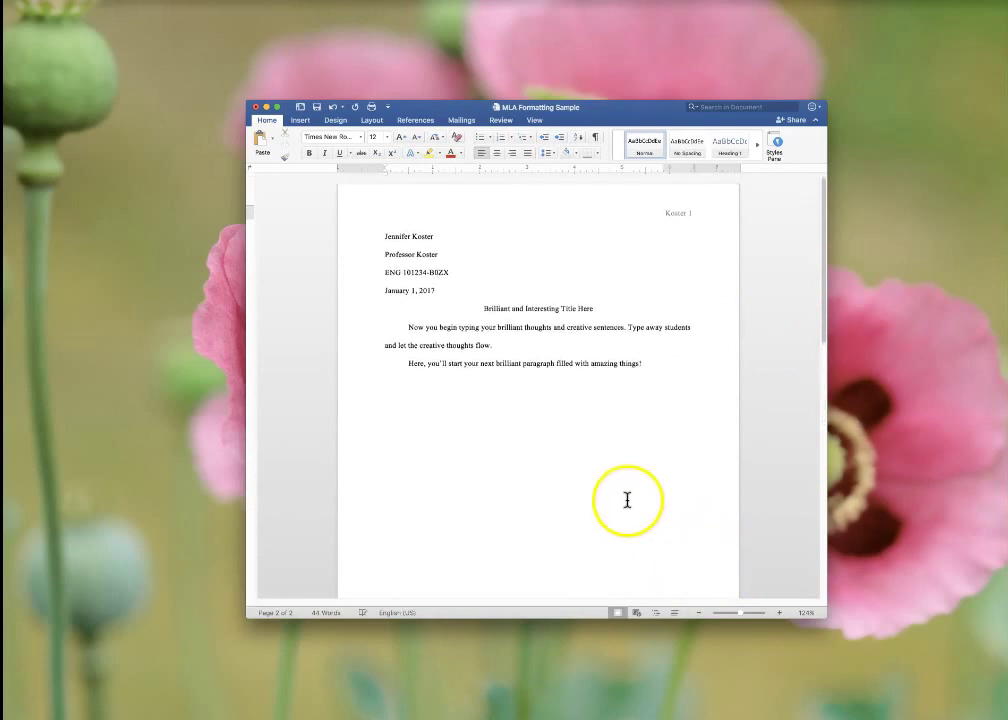